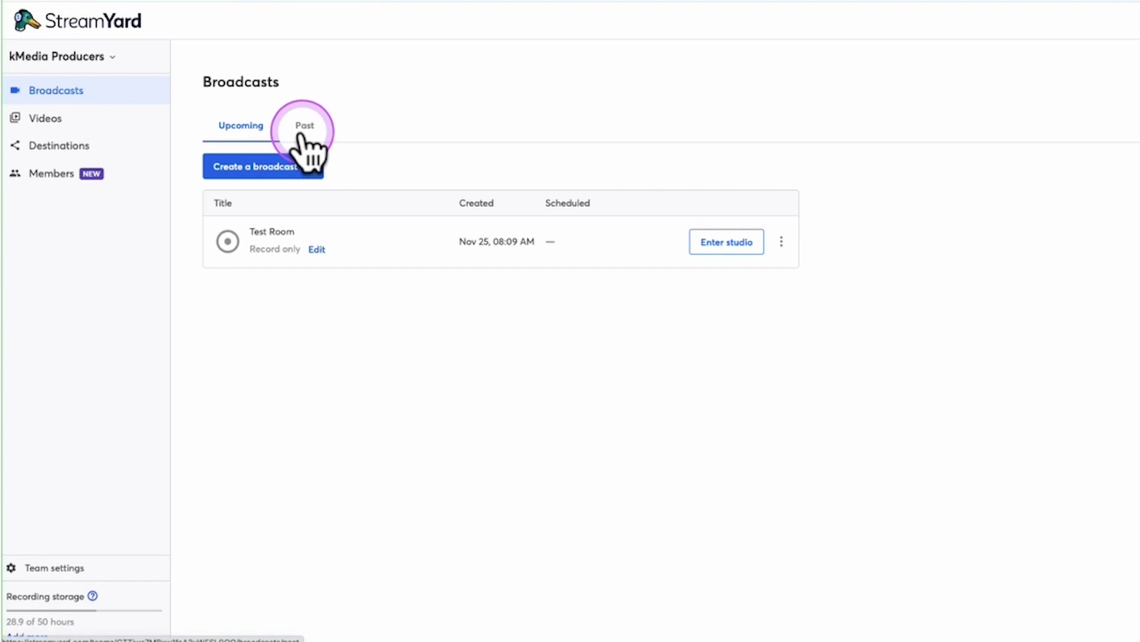
Step: From the Past broadcasts list, enter the studio for the Nov 29, 2021 Live Unboxing broadcast
{"action": "left_click", "coordinate": [562, 191]}
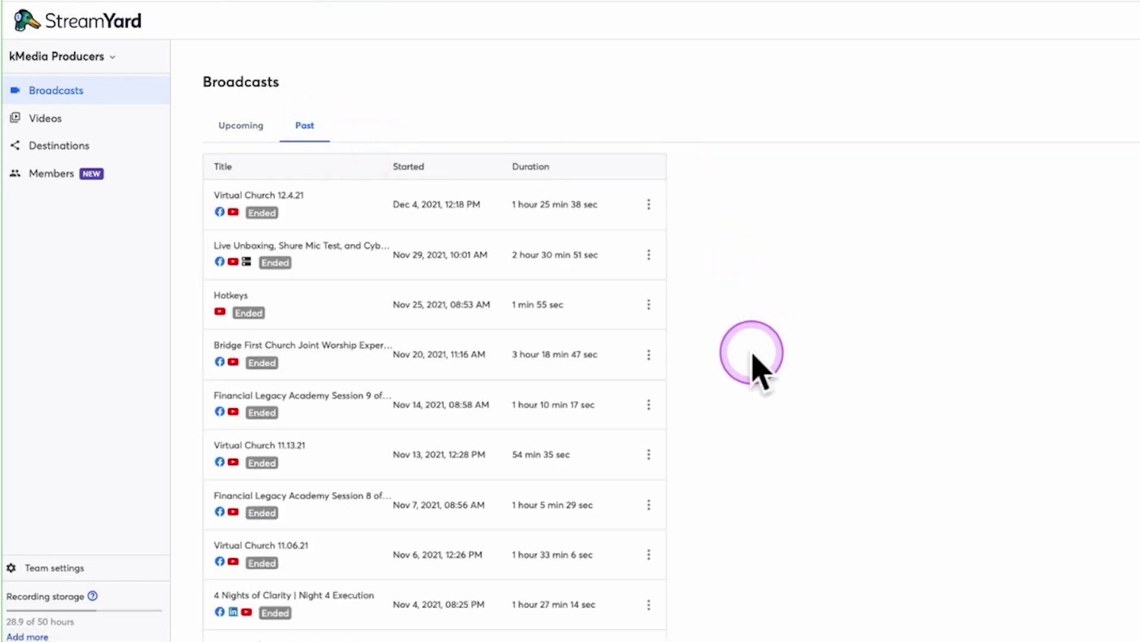
{"action": "scroll", "coordinate": [752, 356], "scroll_direction": "down", "scroll_amount": 2}
{"action": "scroll", "coordinate": [743, 332], "scroll_direction": "up", "scroll_amount": 3}
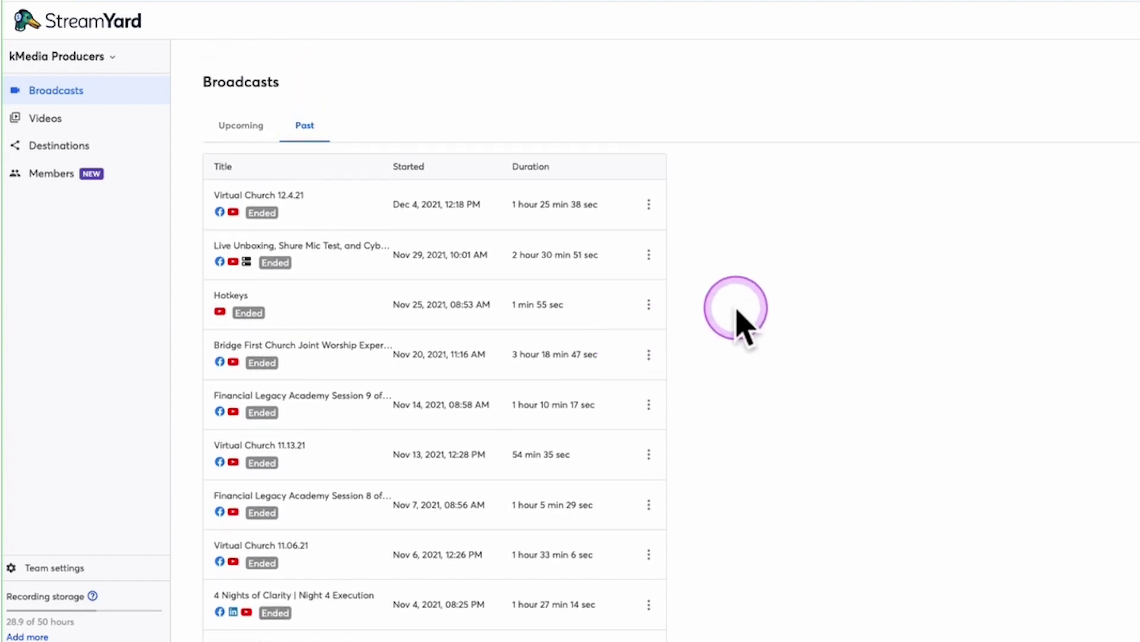
{"action": "left_click", "coordinate": [649, 254]}
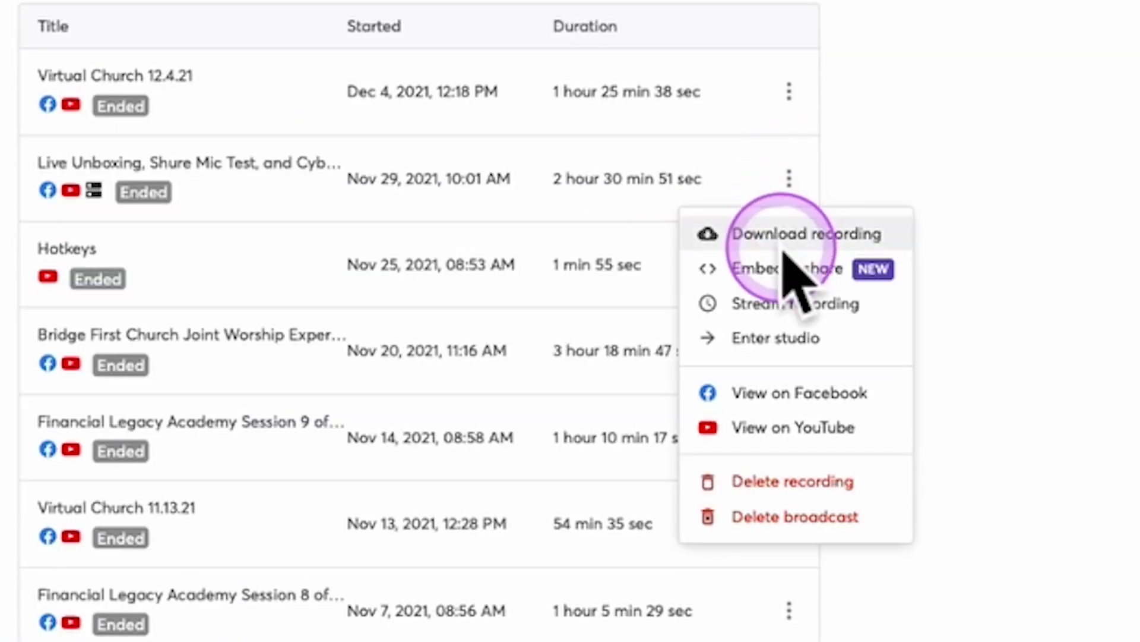
{"action": "left_click", "coordinate": [789, 177]}
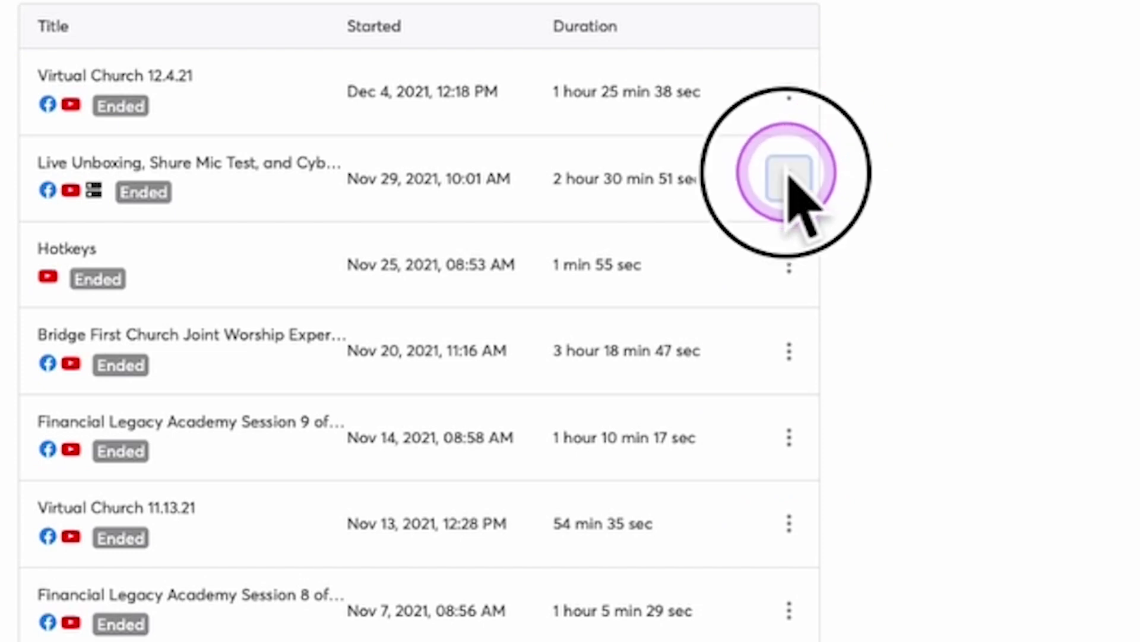
{"action": "left_click", "coordinate": [789, 177]}
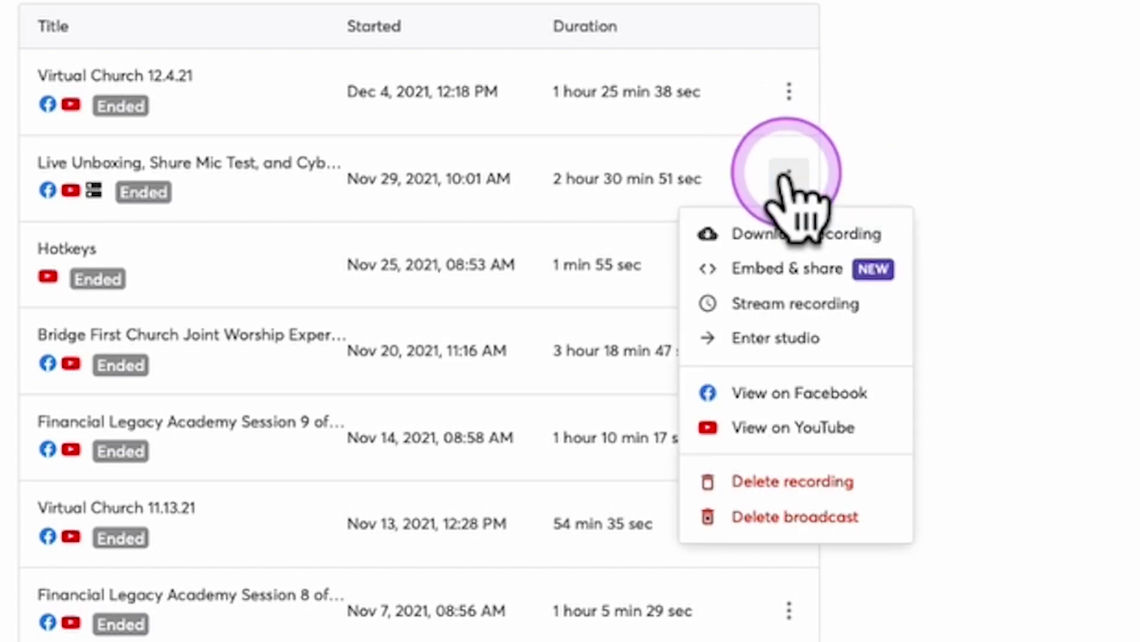
{"action": "left_click", "coordinate": [775, 339]}
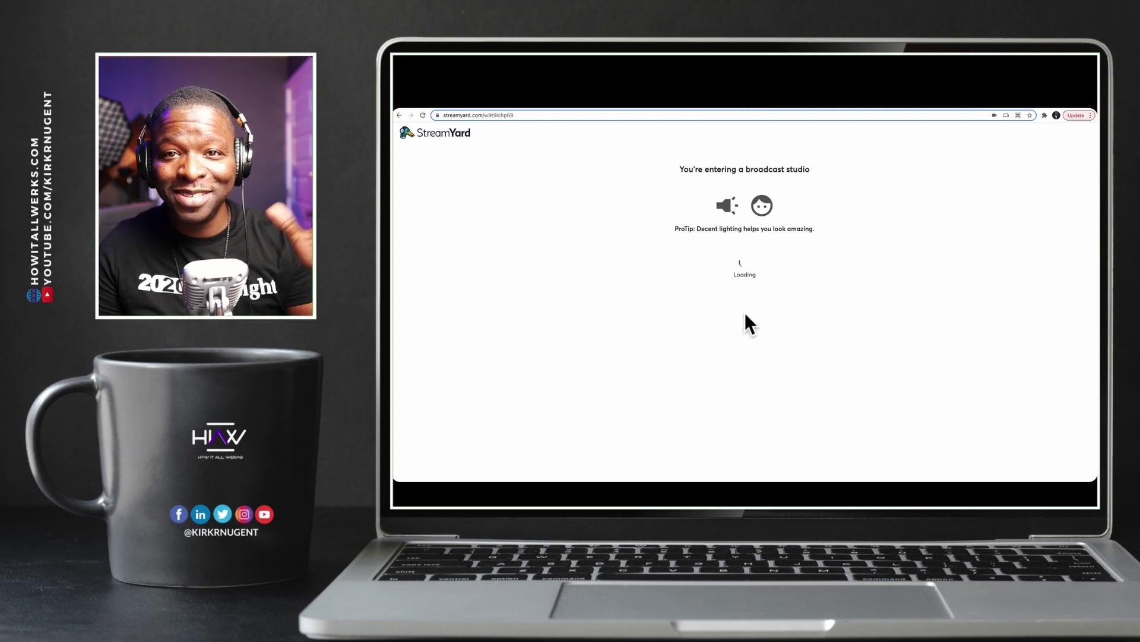
Step: Join the Live Unboxing studio with the microphone muted and the camera off
{"action": "left_click", "coordinate": [749, 289]}
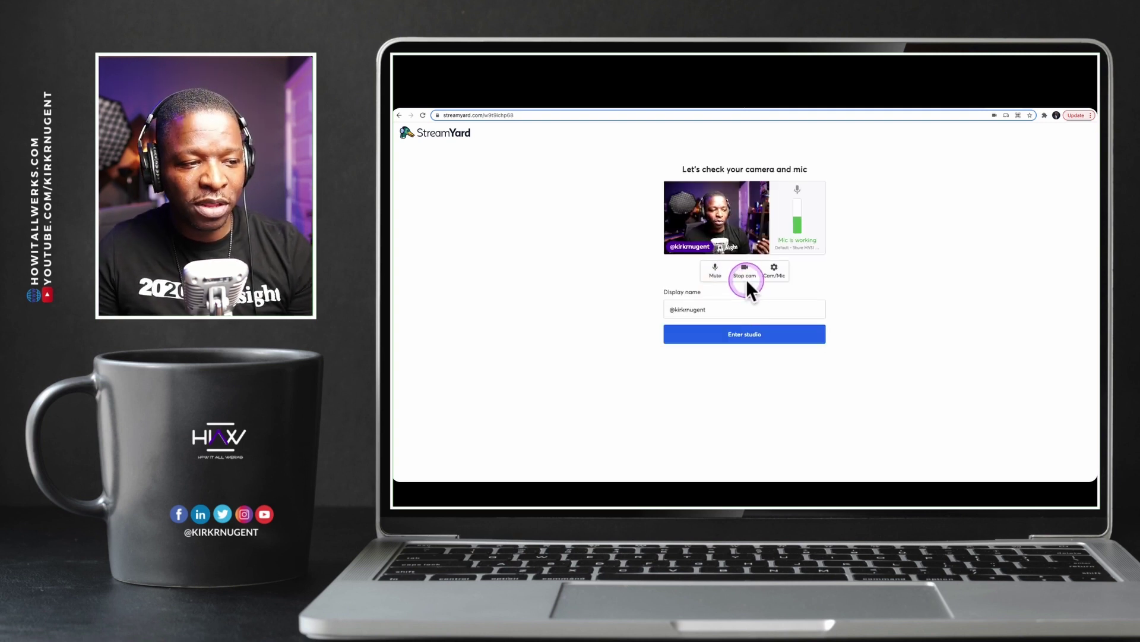
{"action": "left_click", "coordinate": [717, 272]}
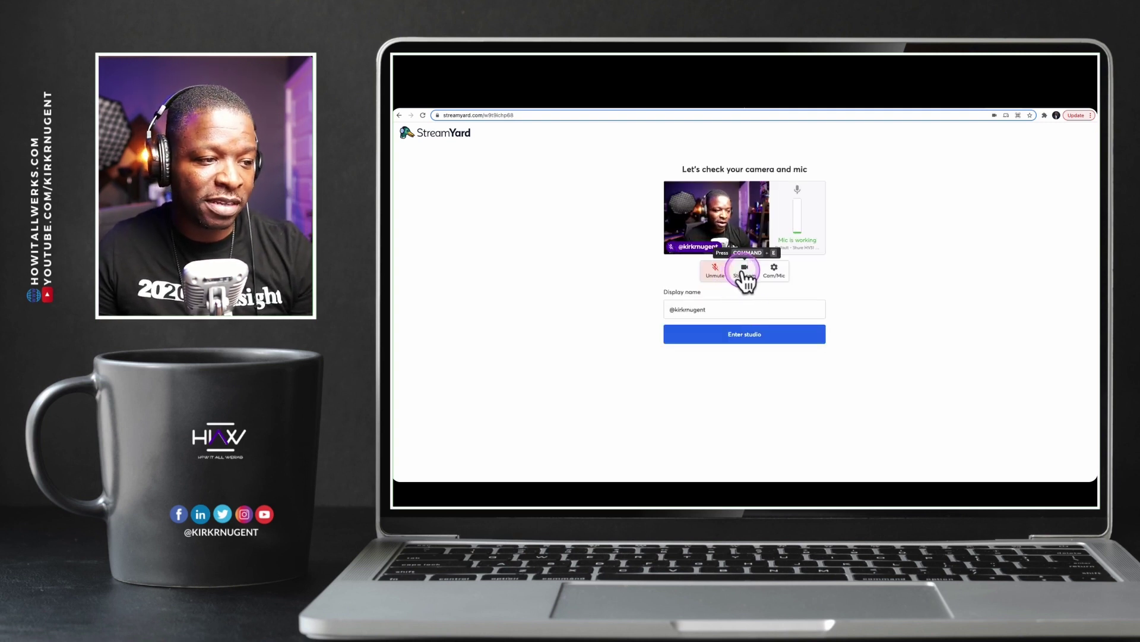
{"action": "left_click", "coordinate": [744, 270]}
{"action": "left_click", "coordinate": [736, 335]}
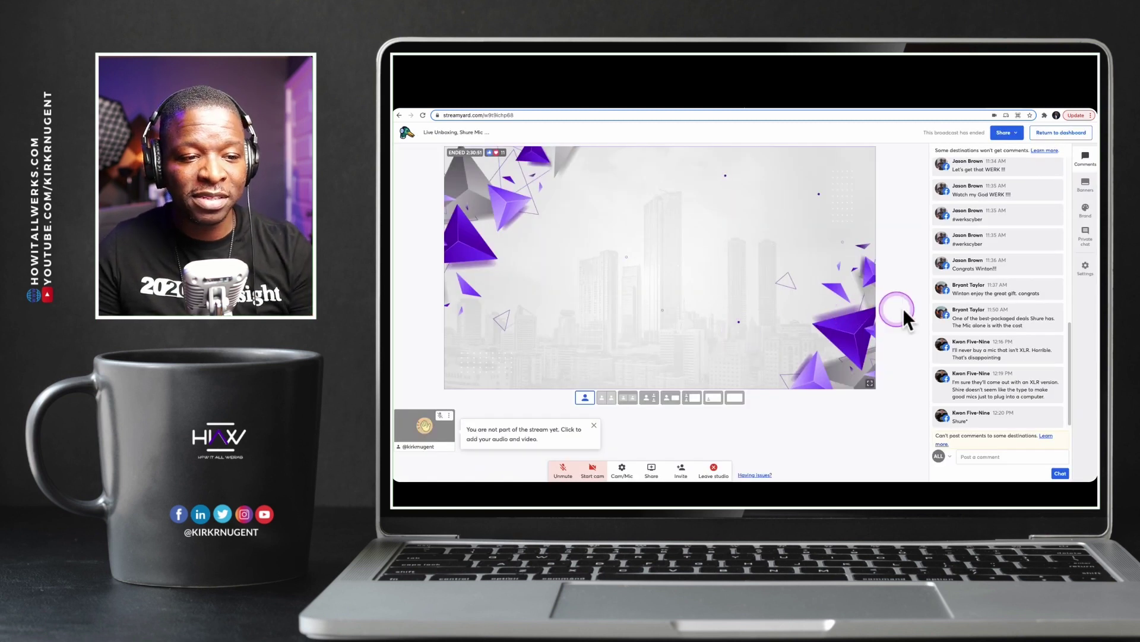
{"action": "left_click", "coordinate": [978, 313]}
{"action": "scroll", "coordinate": [980, 315], "scroll_direction": "up", "scroll_amount": 5}
{"action": "left_click", "coordinate": [980, 315]}
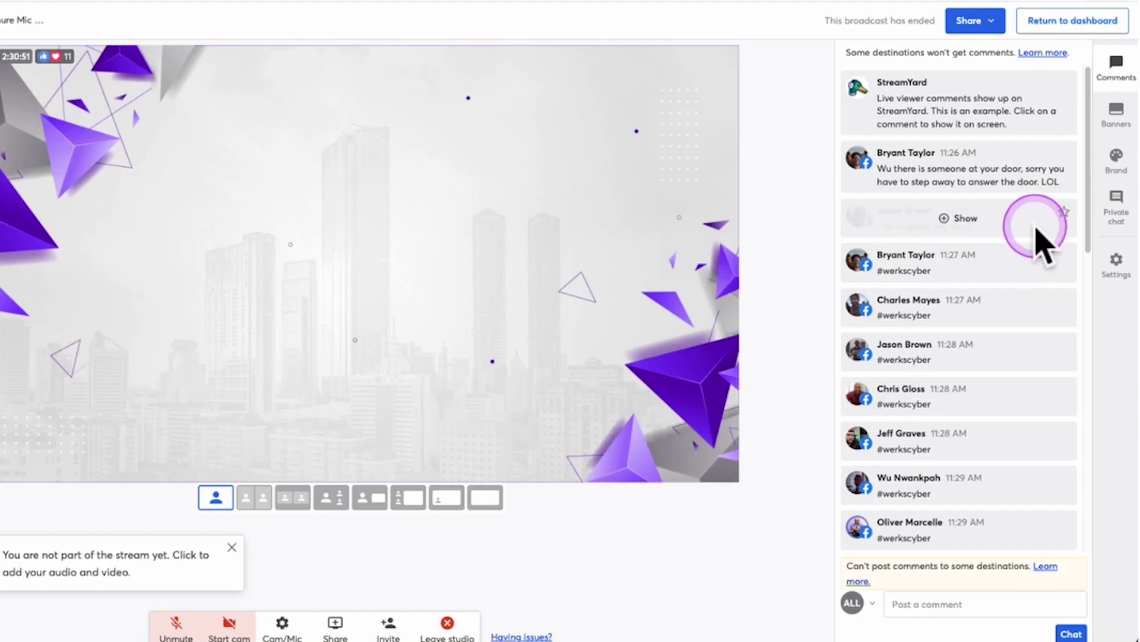
Step: Star the 'The sounds!!! My Guy!!!', #werkscyber, 'Where do you put it' and 11:50 Shure packaging comments
{"action": "left_click", "coordinate": [1064, 212]}
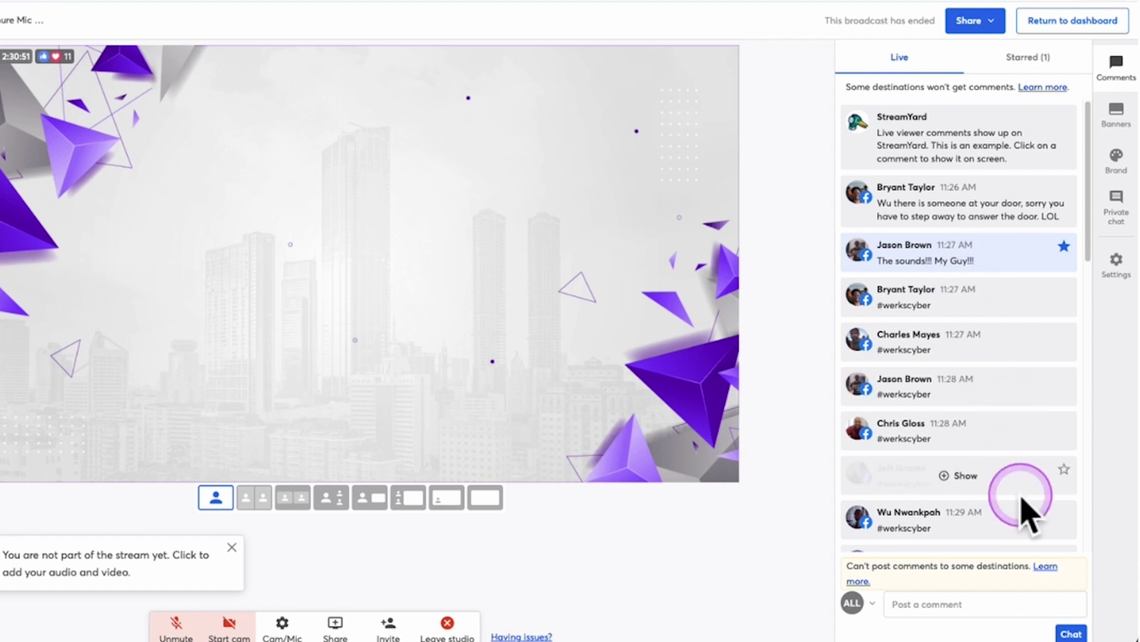
{"action": "left_click", "coordinate": [1064, 430]}
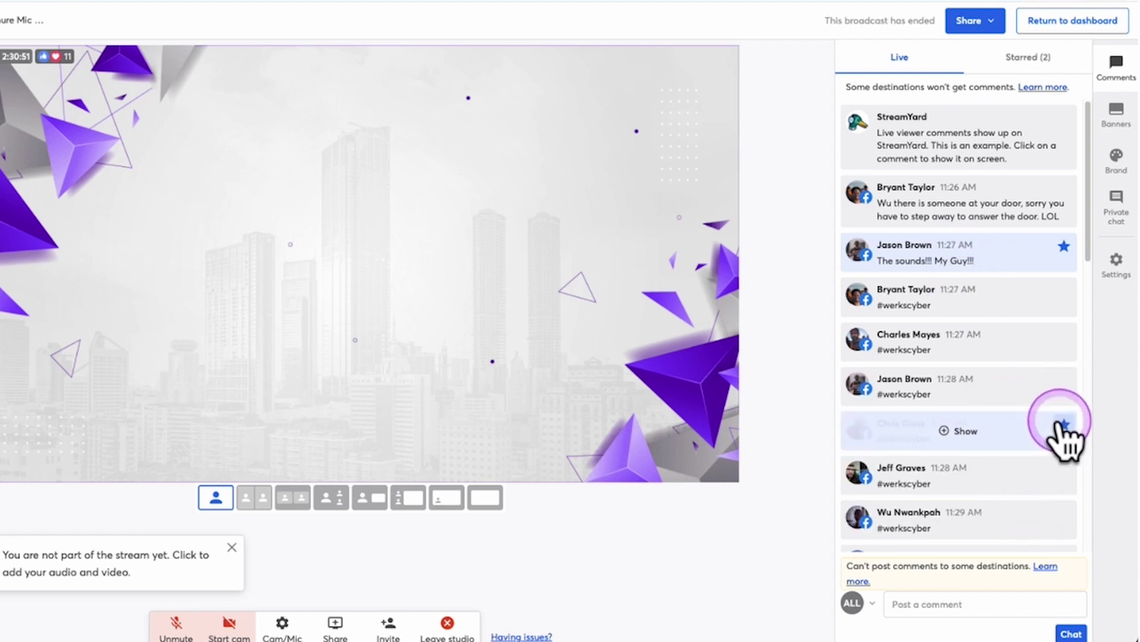
{"action": "scroll", "coordinate": [1016, 410], "scroll_direction": "down", "scroll_amount": 8}
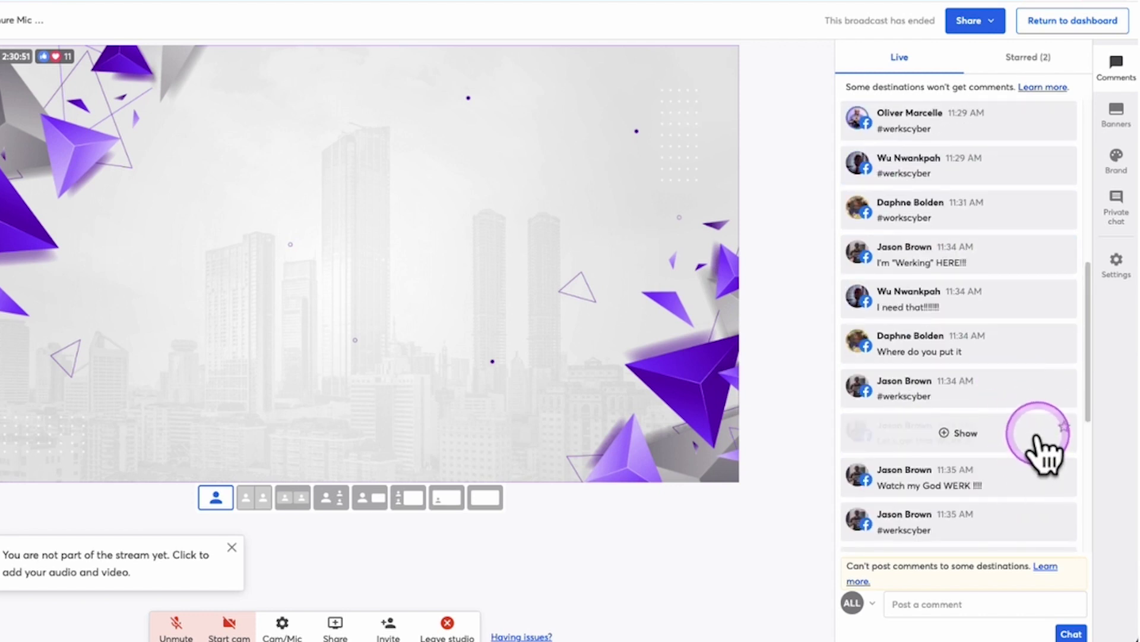
{"action": "left_click", "coordinate": [1063, 332]}
{"action": "scroll", "coordinate": [1045, 356], "scroll_direction": "down", "scroll_amount": 5}
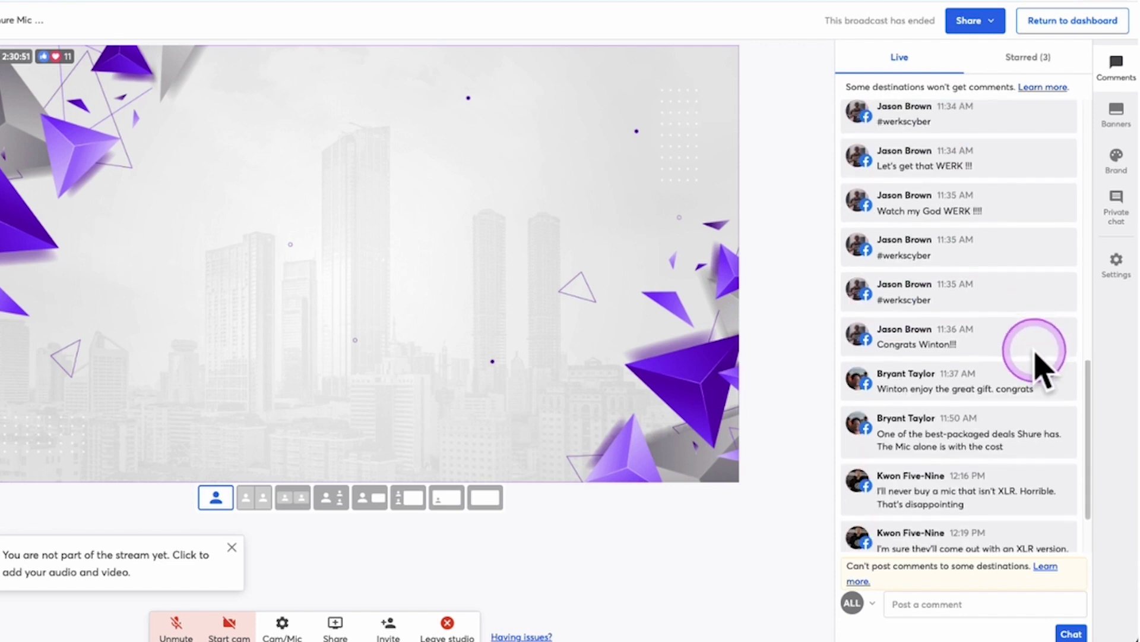
{"action": "left_click", "coordinate": [1063, 420]}
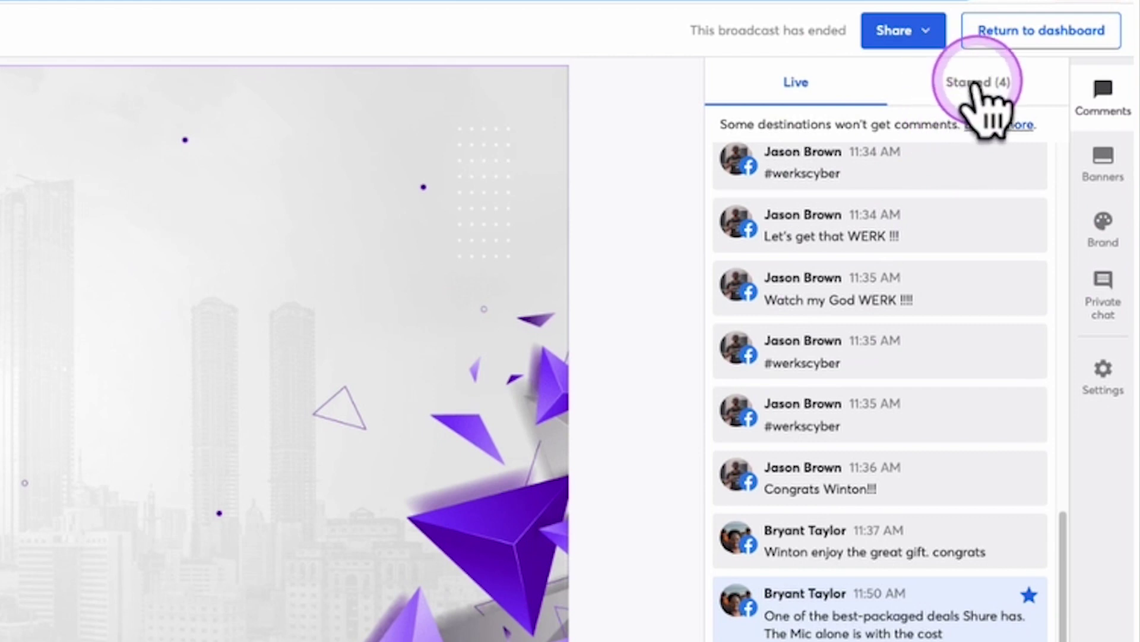
Step: Show the Starred comments list and put the 11:50 Shure packaging comment on the broadcast
{"action": "left_click", "coordinate": [1100, 300]}
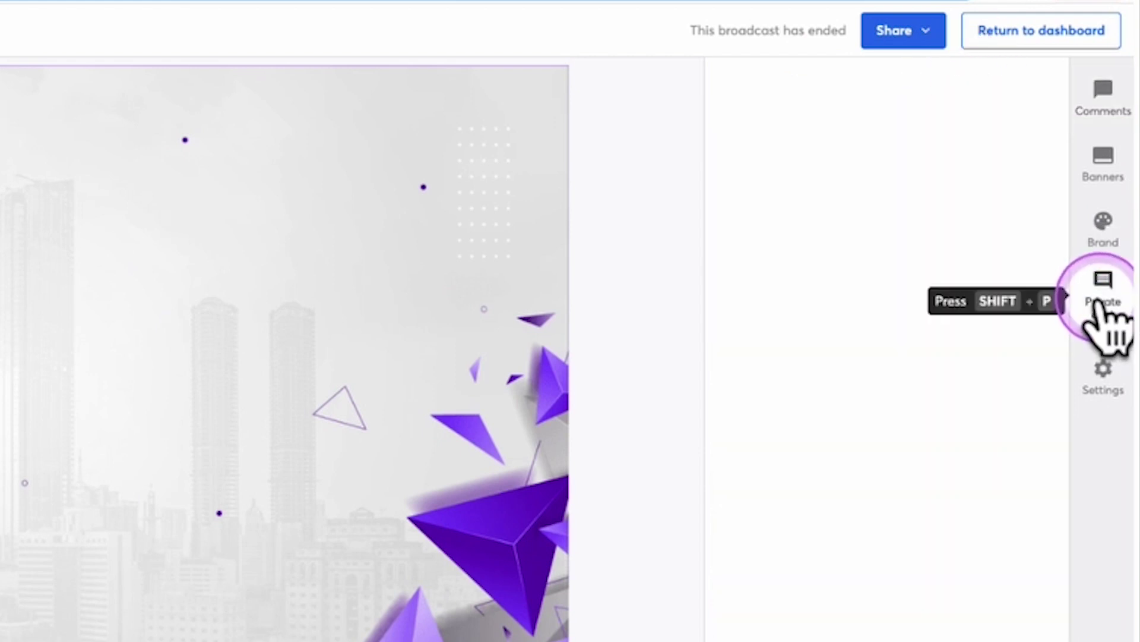
{"action": "left_click", "coordinate": [1090, 102]}
{"action": "left_click", "coordinate": [795, 90]}
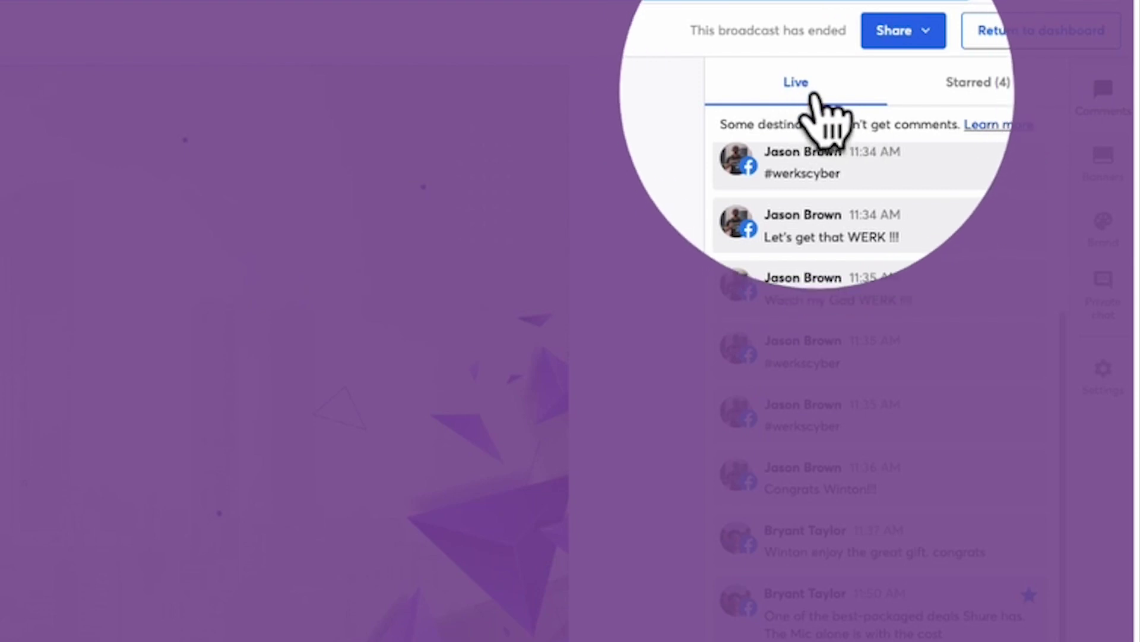
{"action": "left_click", "coordinate": [971, 84]}
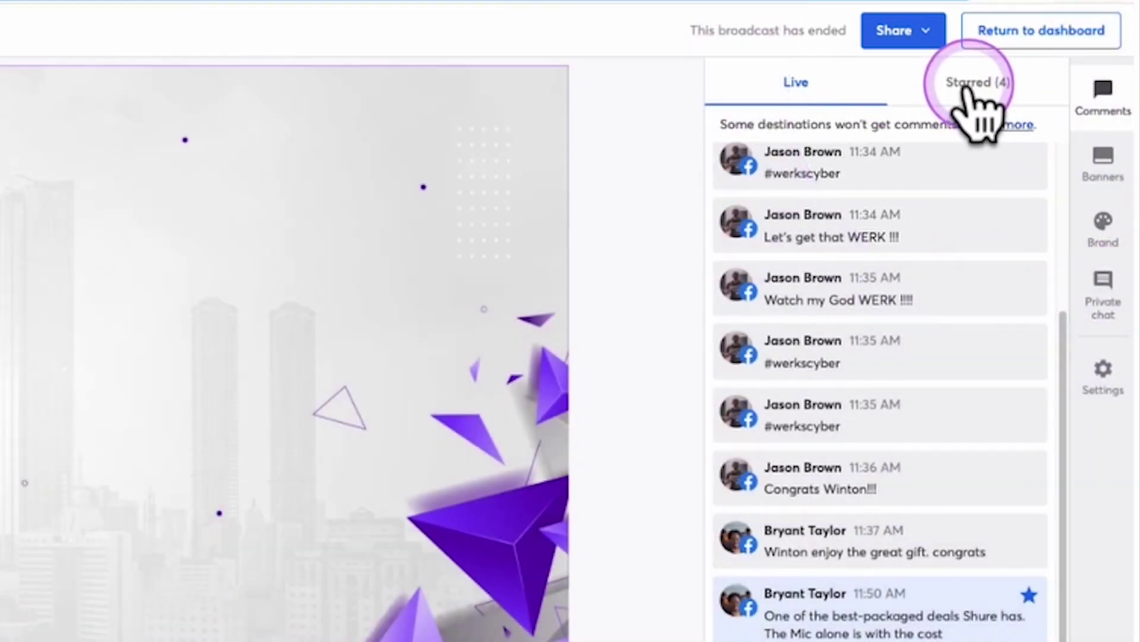
{"action": "left_click", "coordinate": [969, 88]}
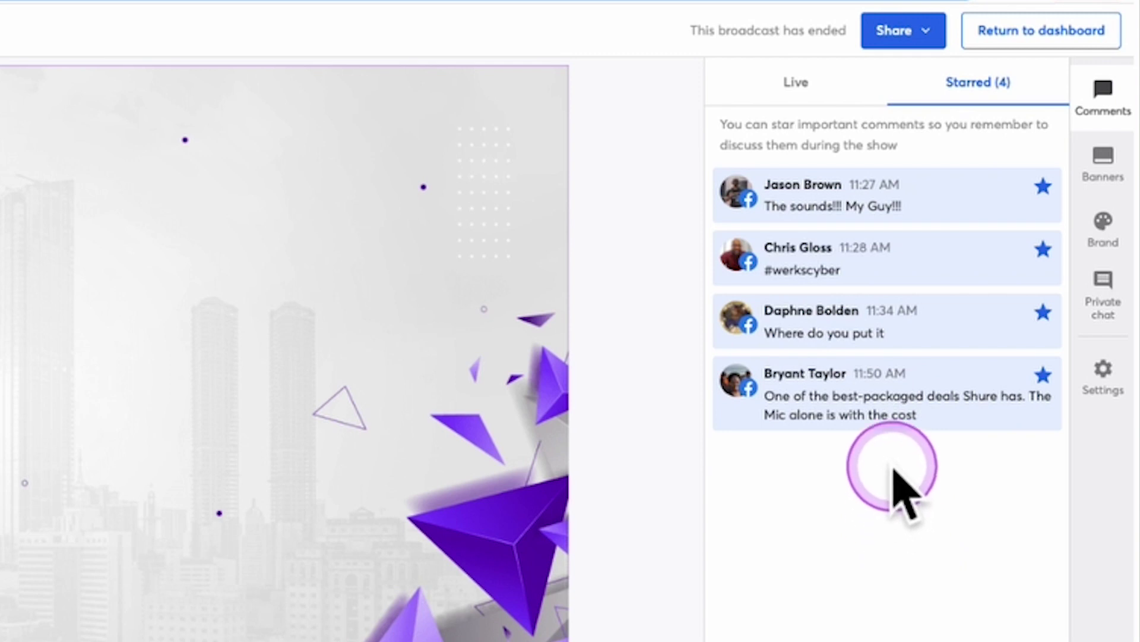
{"action": "left_click", "coordinate": [891, 394]}
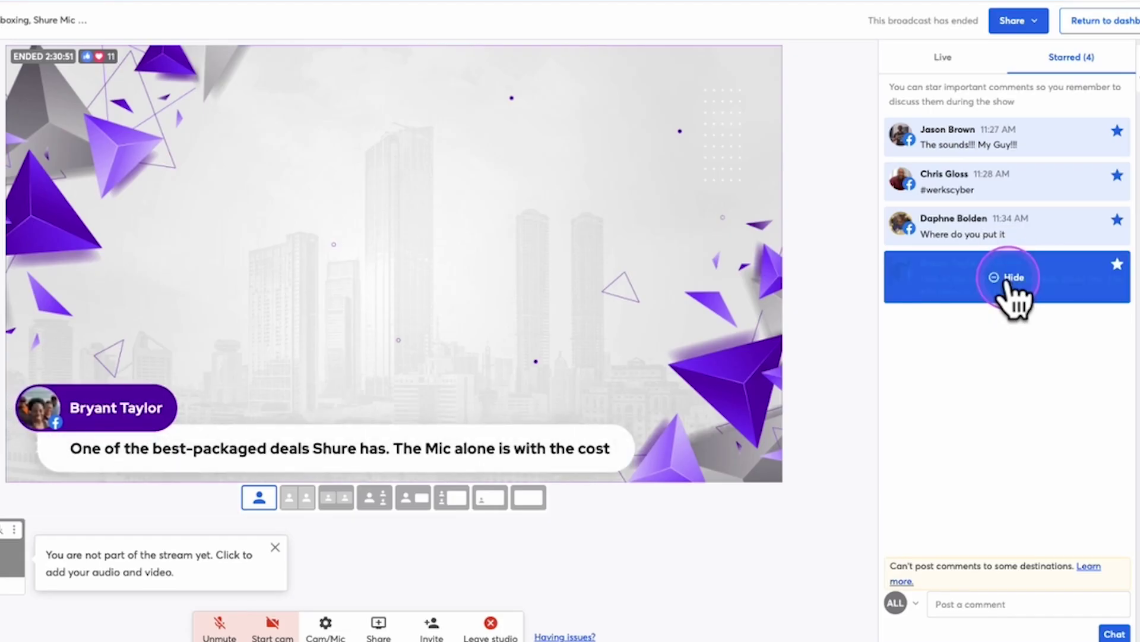
Step: Unstar the Shure deal, 'Where do you put it', #werkscyber and remaining comments, with 'Where do you put it' on stage
{"action": "left_click", "coordinate": [1100, 266]}
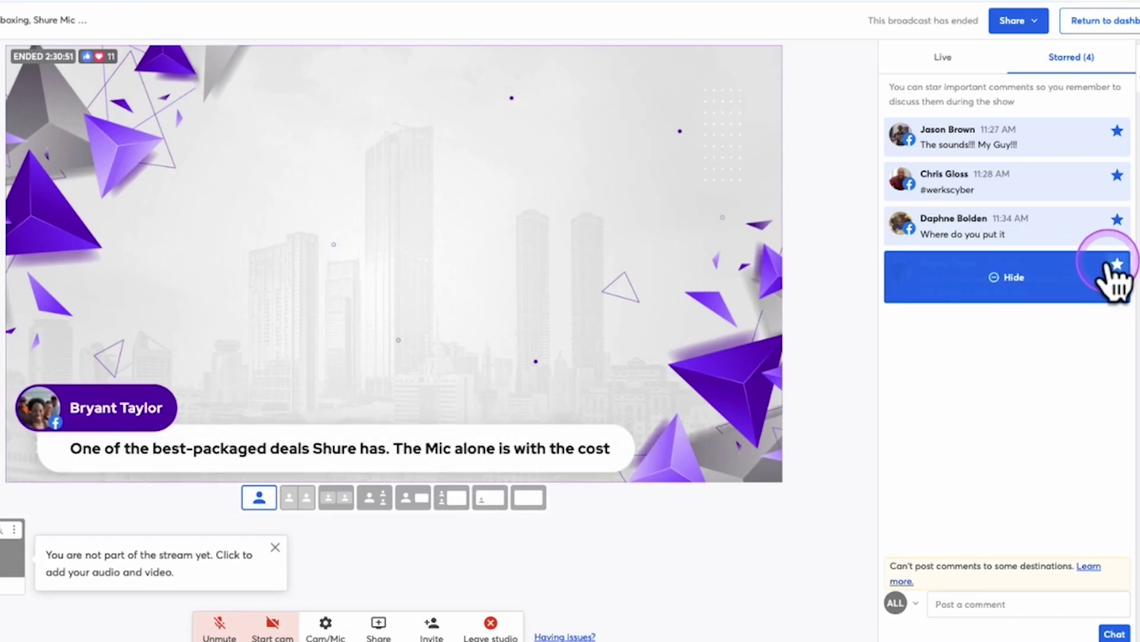
{"action": "left_click", "coordinate": [1117, 265]}
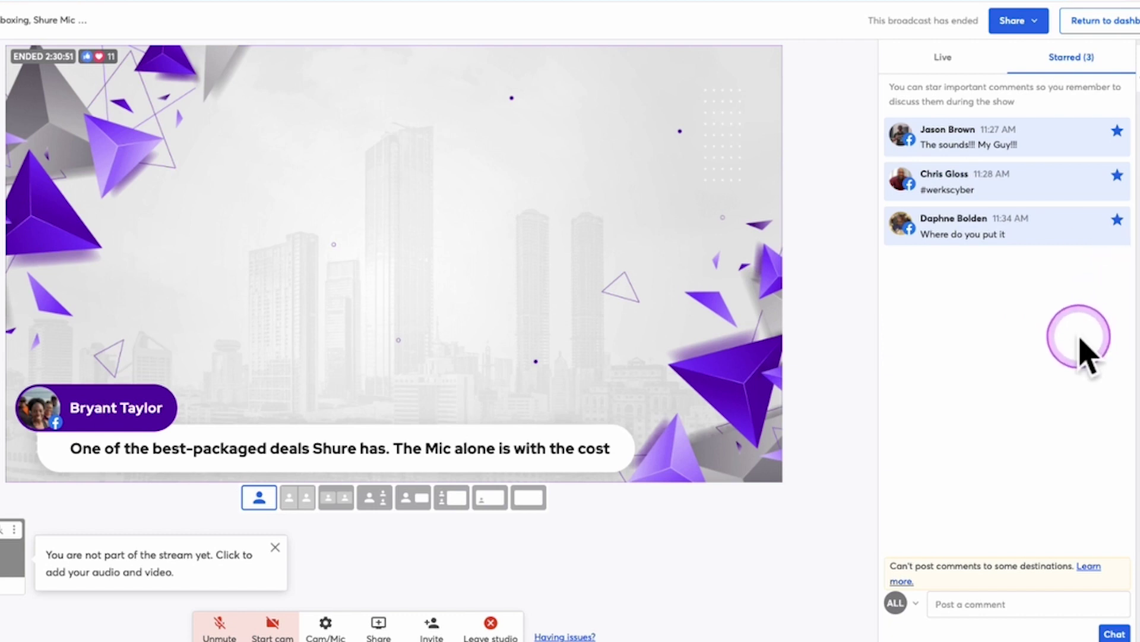
{"action": "left_click", "coordinate": [1015, 237]}
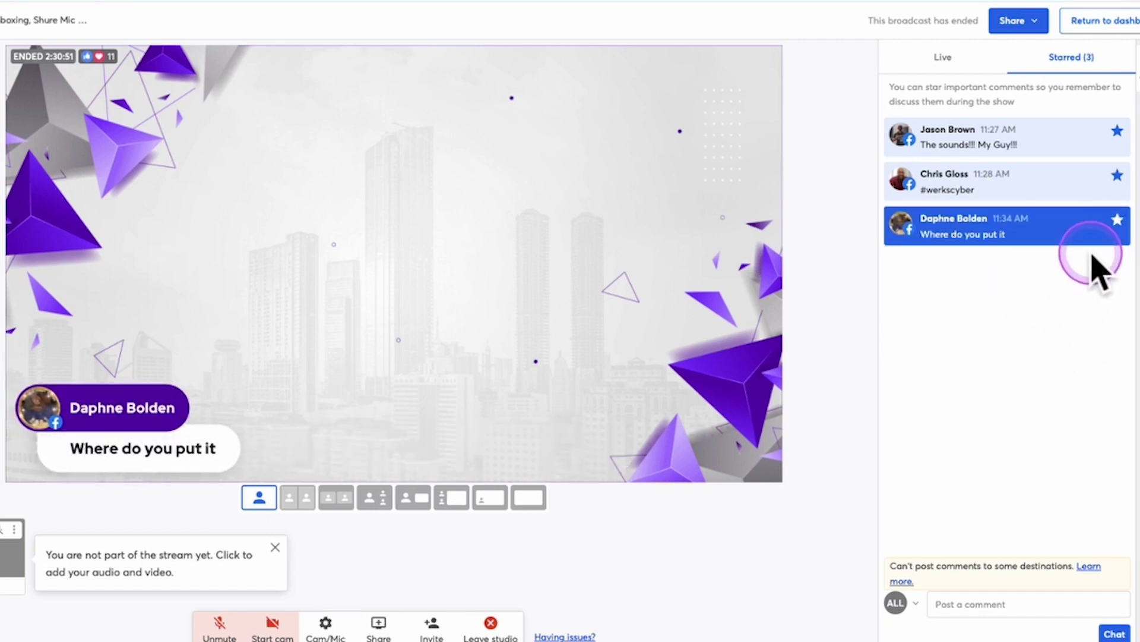
{"action": "left_click", "coordinate": [1116, 221]}
{"action": "left_click", "coordinate": [1117, 175]}
{"action": "left_click", "coordinate": [1115, 135]}
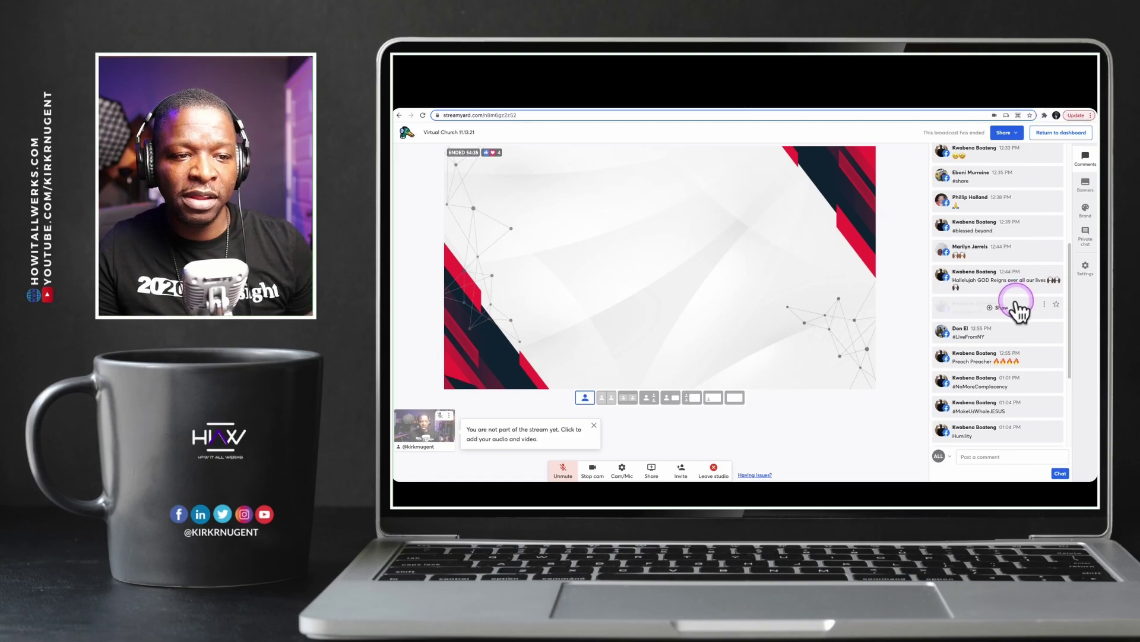
Step: Star the Hallelujah, #trouble the water, Preach Preacher and #MakeUsWholeJESUS comments, then view Starred (4)
{"action": "mouse_move", "coordinate": [999, 327]}
{"action": "left_click", "coordinate": [995, 334]}
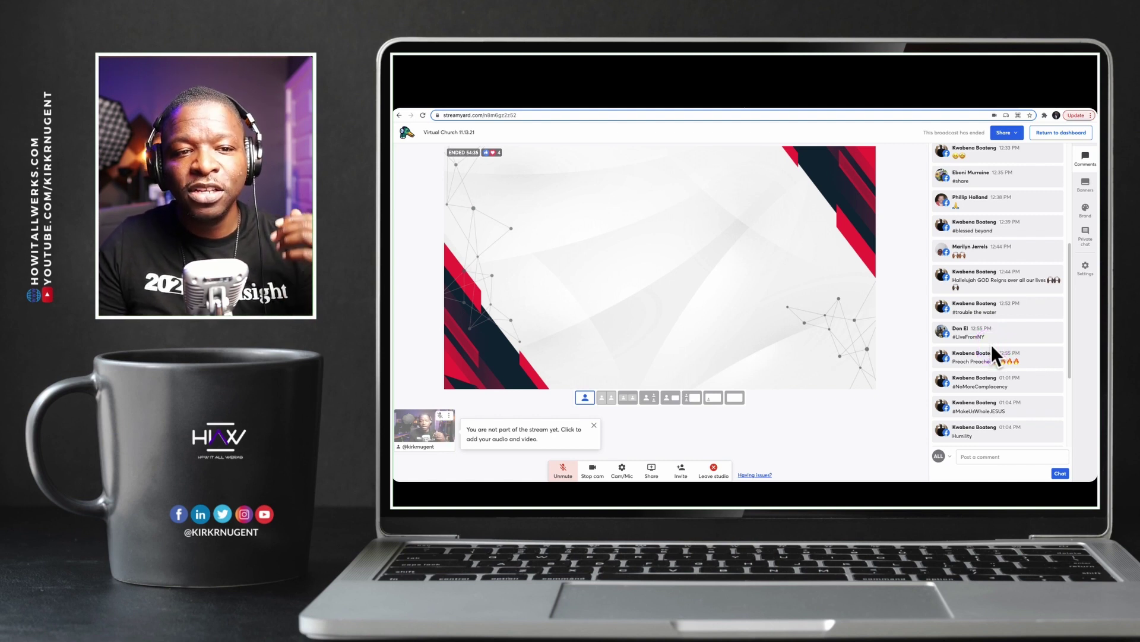
{"action": "left_click", "coordinate": [1013, 372]}
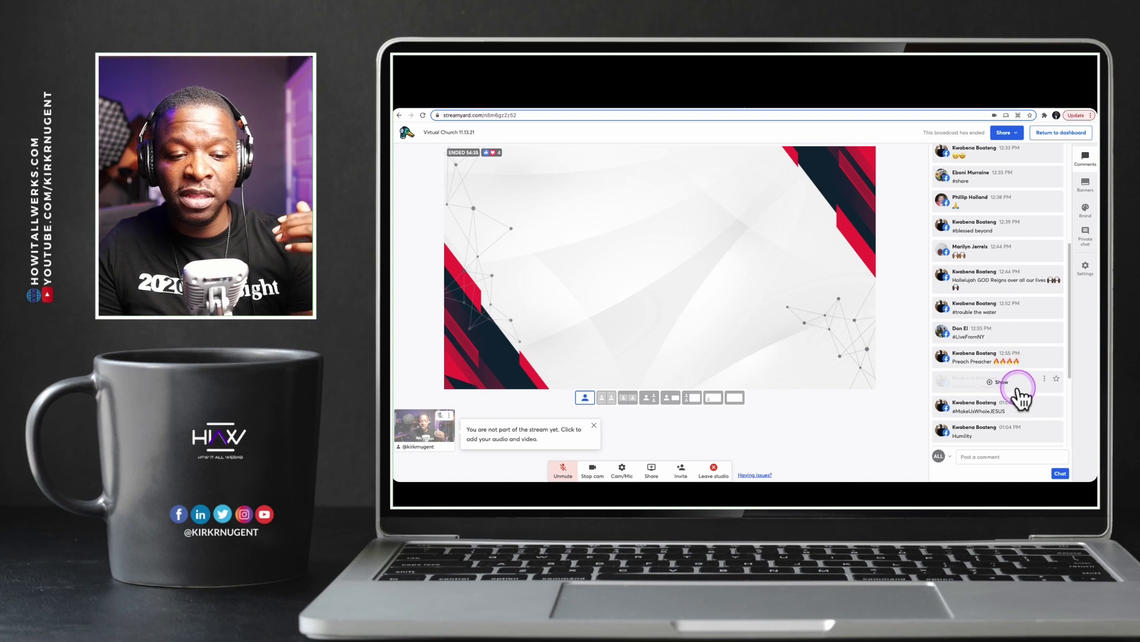
{"action": "left_click", "coordinate": [1010, 360]}
{"action": "left_click", "coordinate": [1056, 273]}
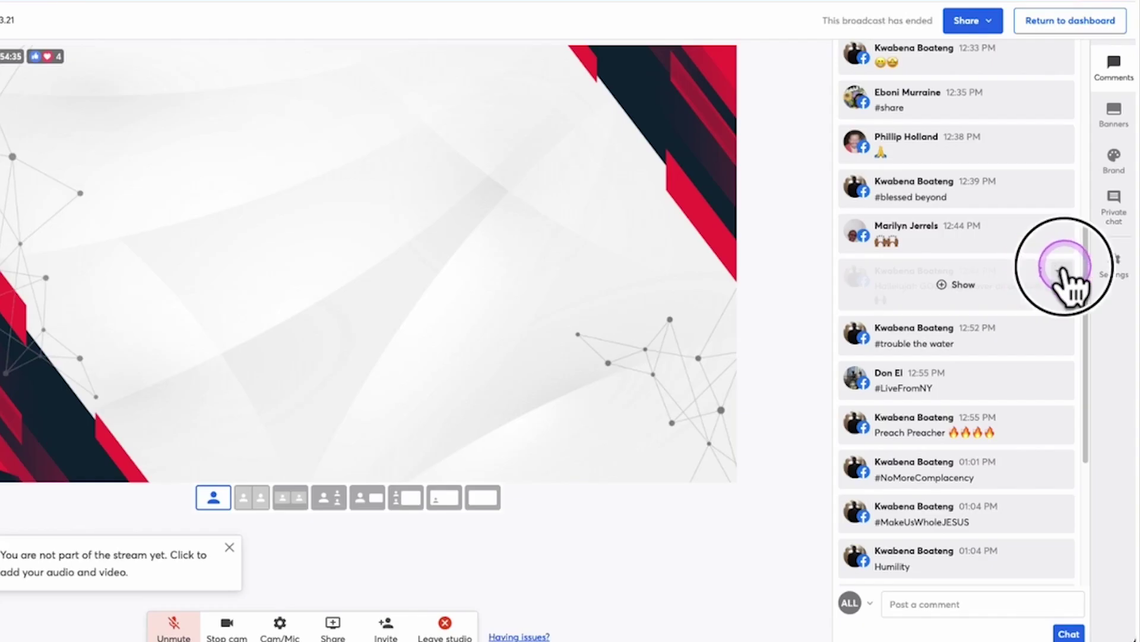
{"action": "left_click", "coordinate": [1062, 270]}
{"action": "left_click", "coordinate": [1062, 364]}
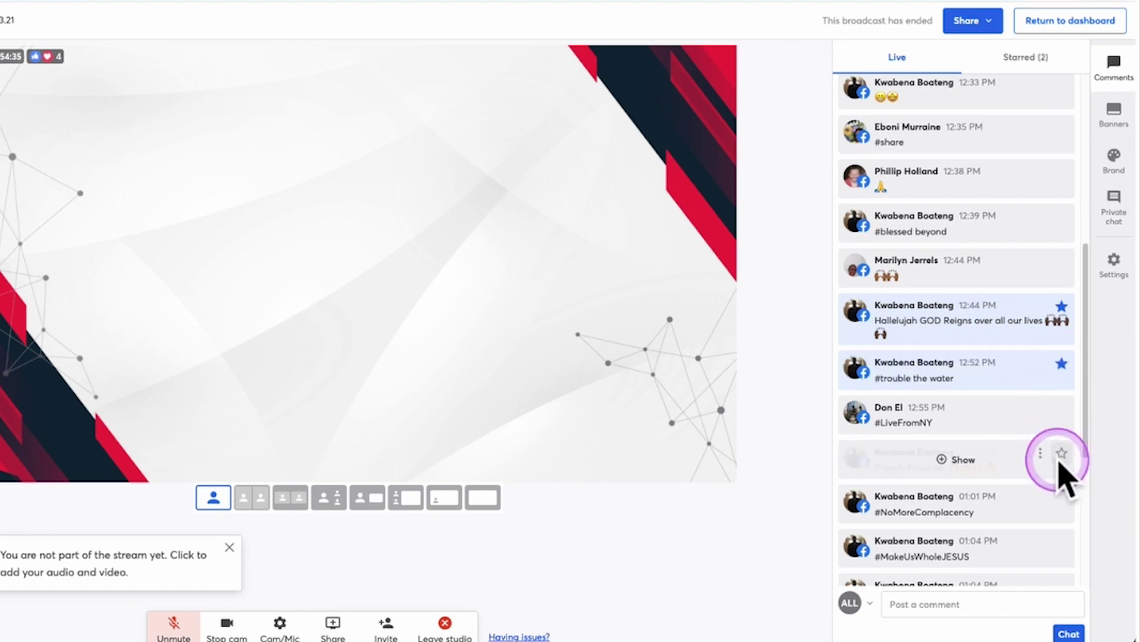
{"action": "left_click", "coordinate": [1062, 455]}
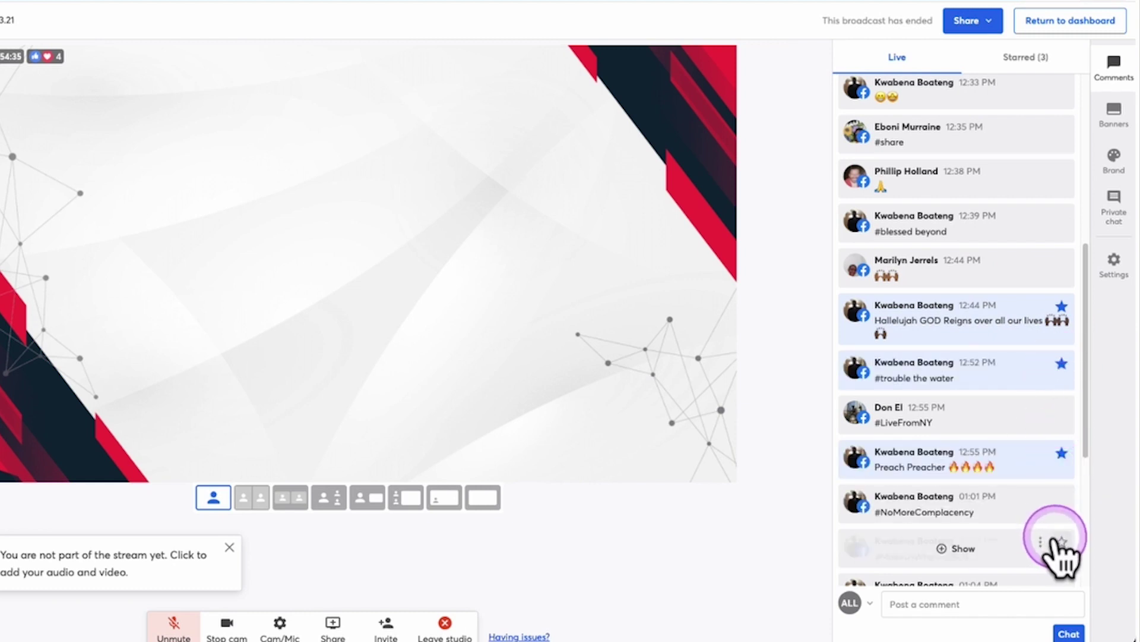
{"action": "left_click", "coordinate": [1062, 542]}
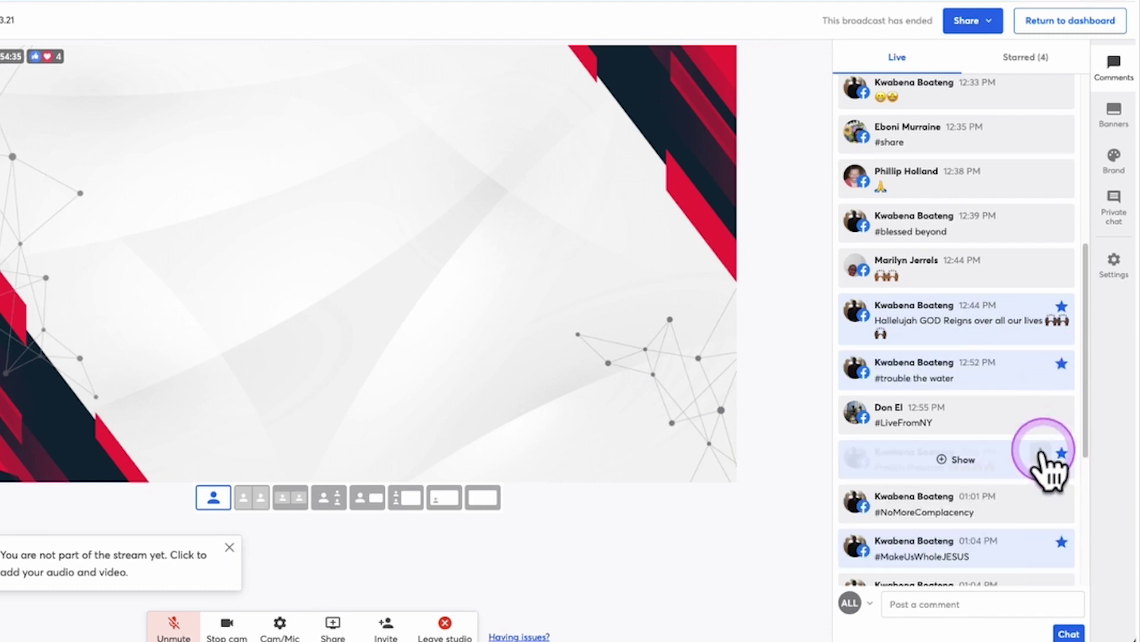
{"action": "left_click", "coordinate": [1034, 53]}
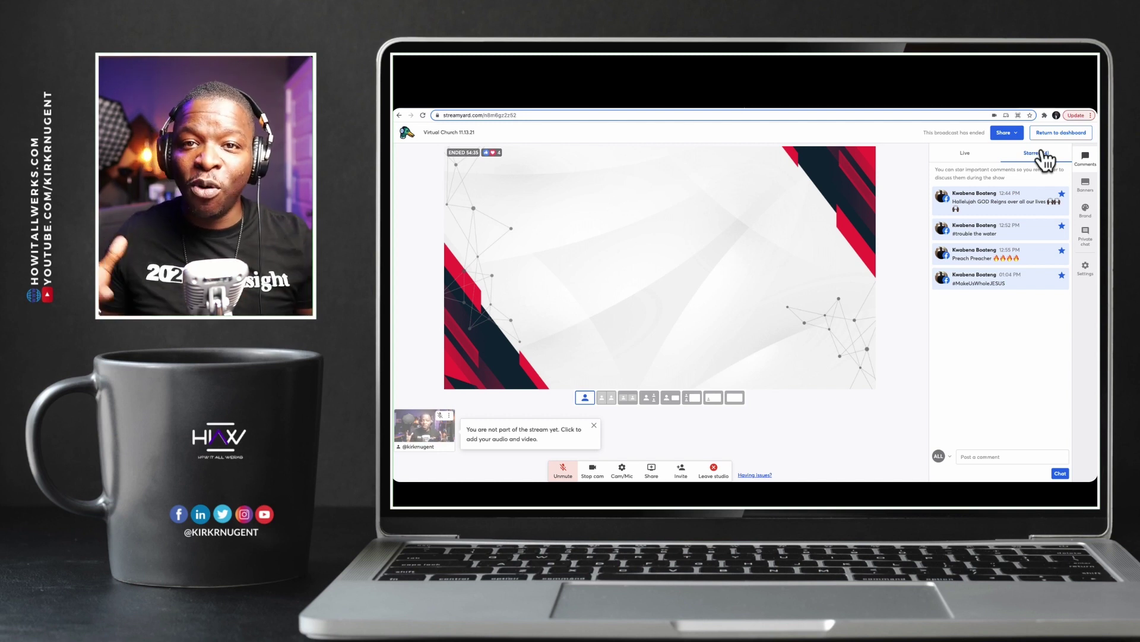
Step: Review the four starred comments, then switch to the live How To Pay Off Mortgage studio's comments
{"action": "left_click", "coordinate": [1041, 208]}
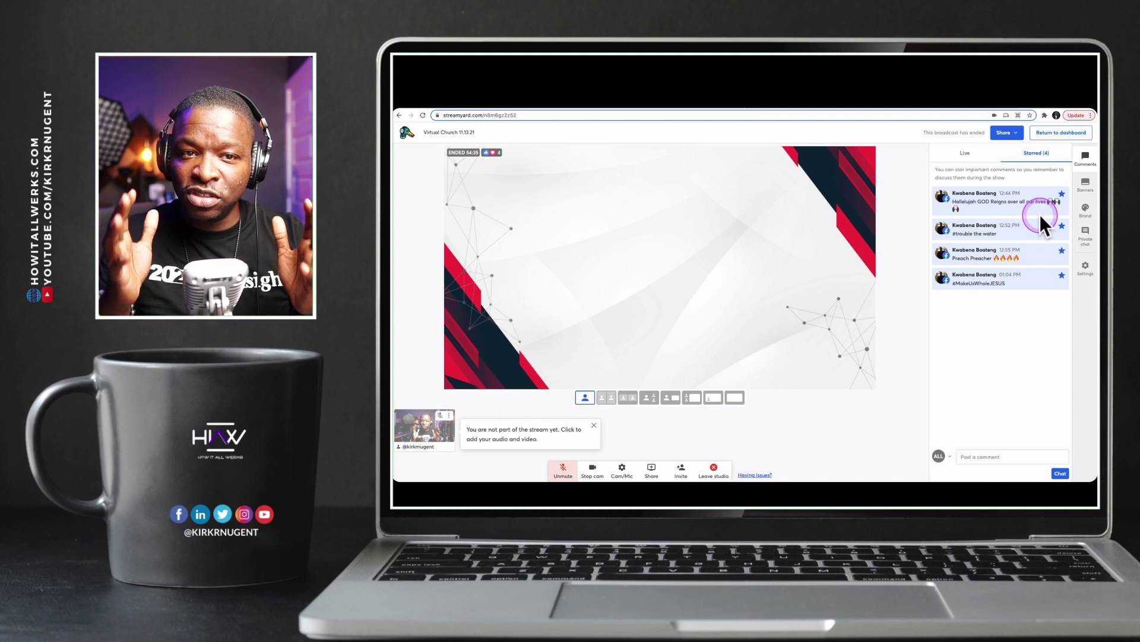
{"action": "left_click", "coordinate": [1027, 222]}
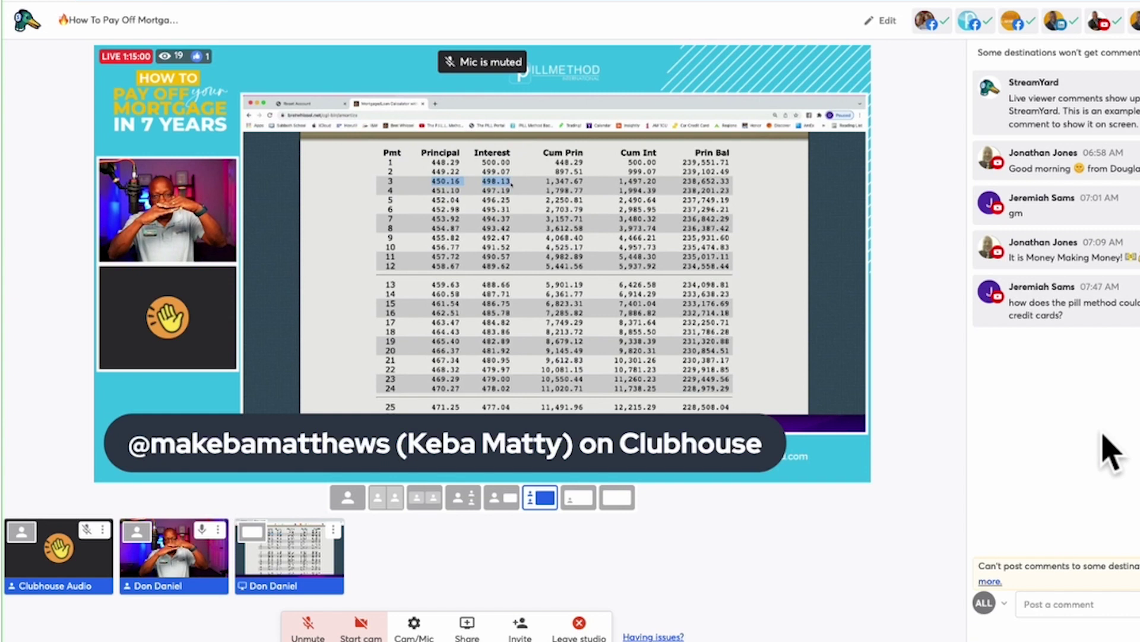
Step: Star the viewer question about using the pill method on credit cards and view Starred (1)
{"action": "left_click", "coordinate": [1104, 297]}
{"action": "left_click", "coordinate": [1138, 196]}
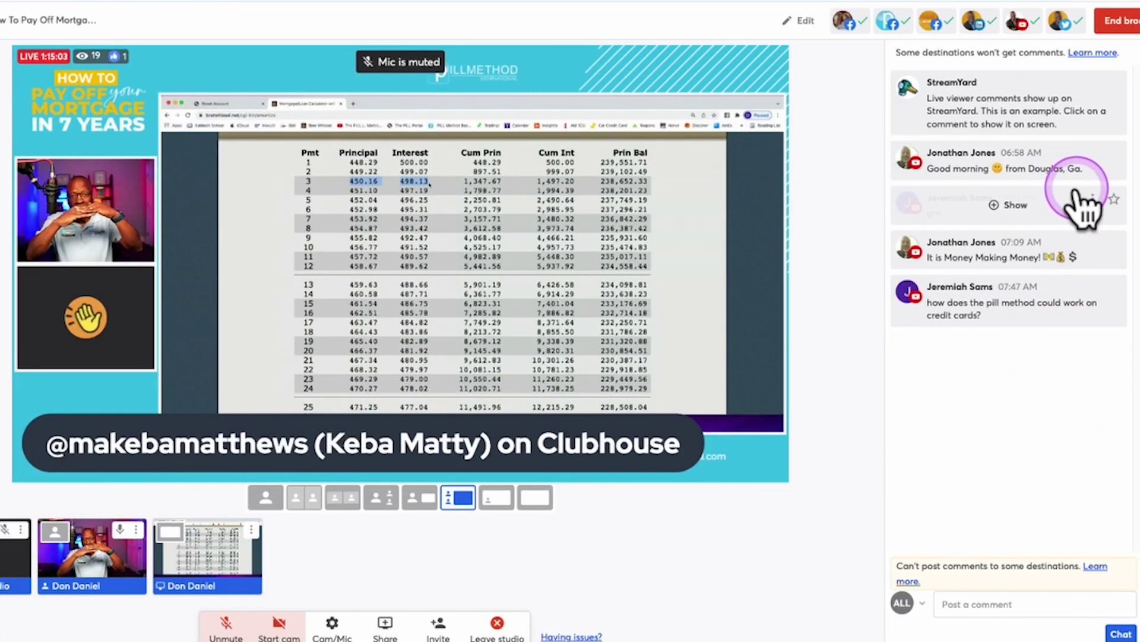
{"action": "left_click", "coordinate": [1111, 318]}
{"action": "left_click", "coordinate": [1096, 199]}
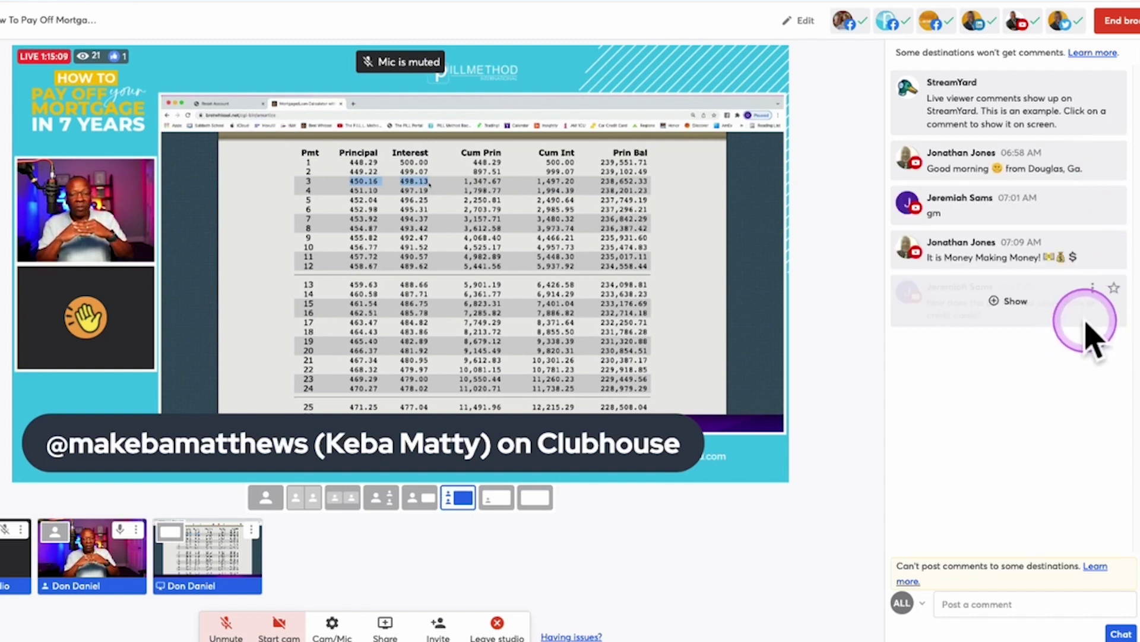
{"action": "left_click", "coordinate": [1113, 288]}
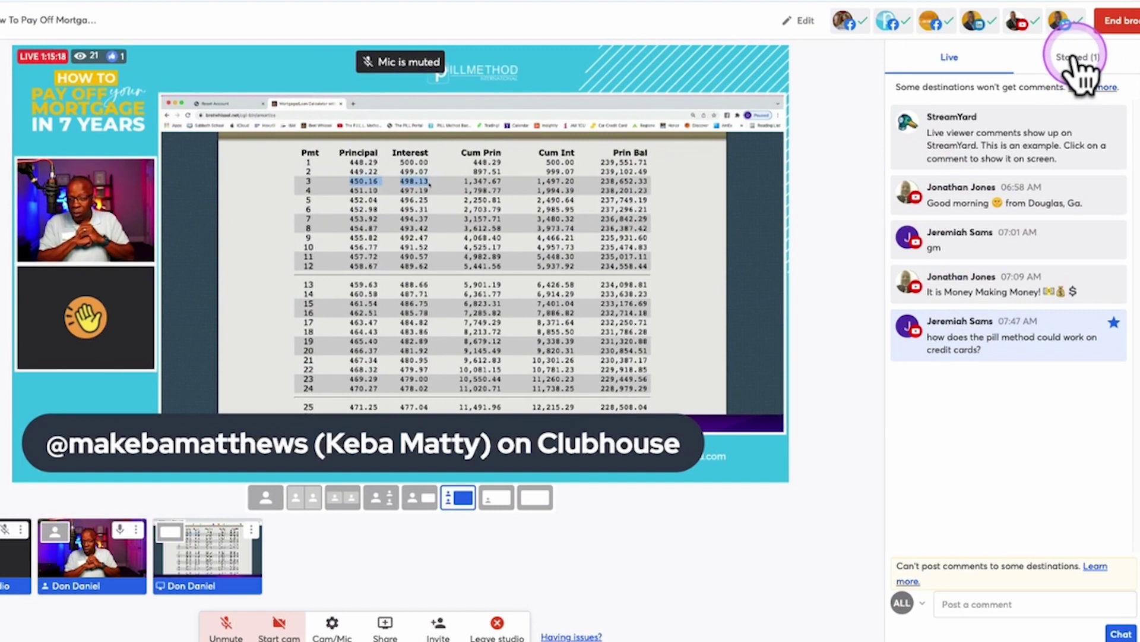
{"action": "left_click", "coordinate": [1077, 58]}
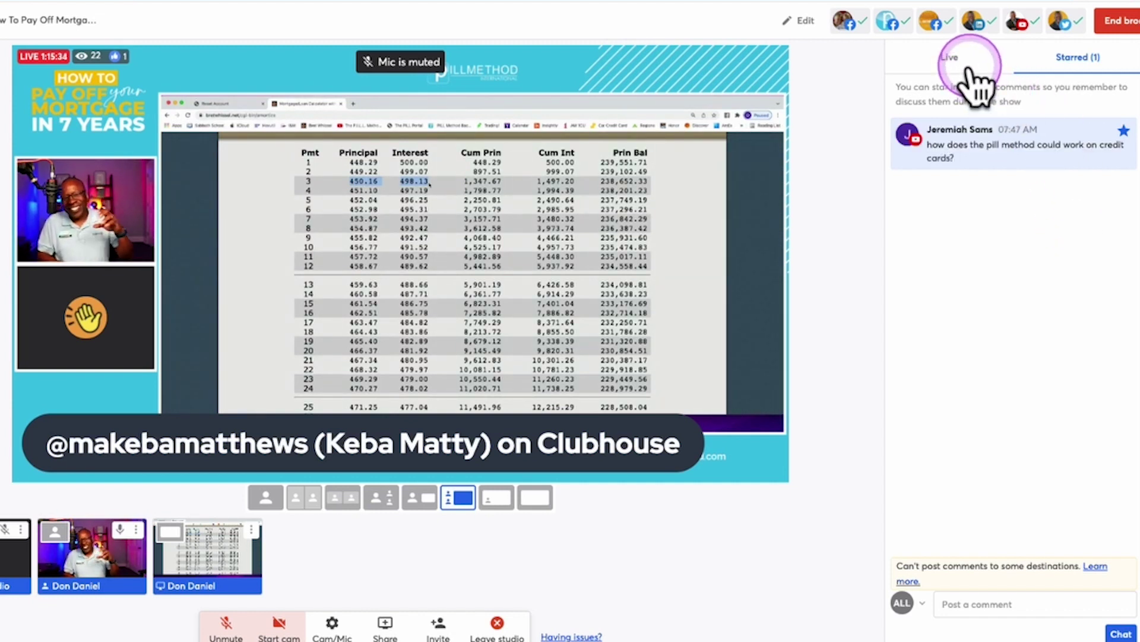
Step: Switch back to the Live comment feed of the mortgage broadcast and browse its comments
{"action": "left_click", "coordinate": [951, 57]}
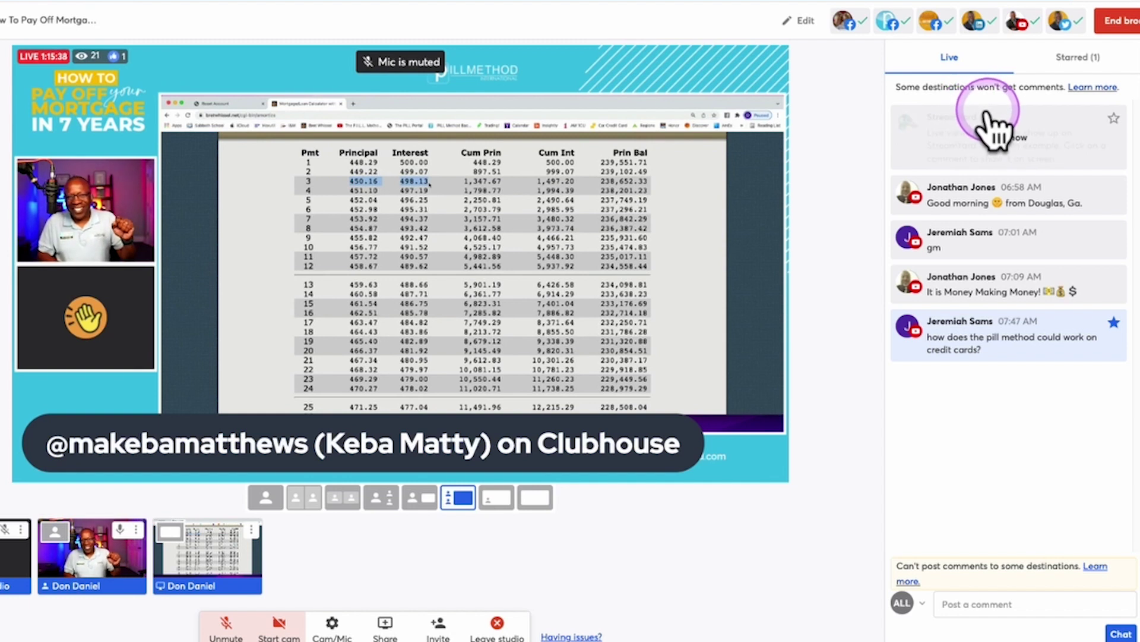
{"action": "left_click", "coordinate": [1000, 324]}
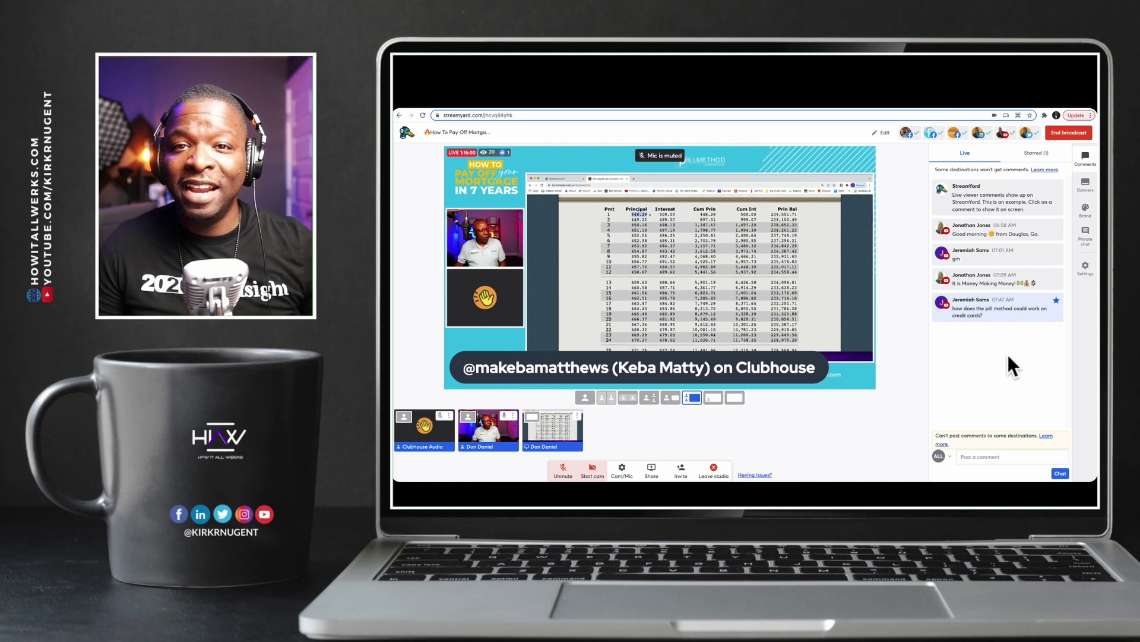
{"action": "left_click", "coordinate": [1008, 355]}
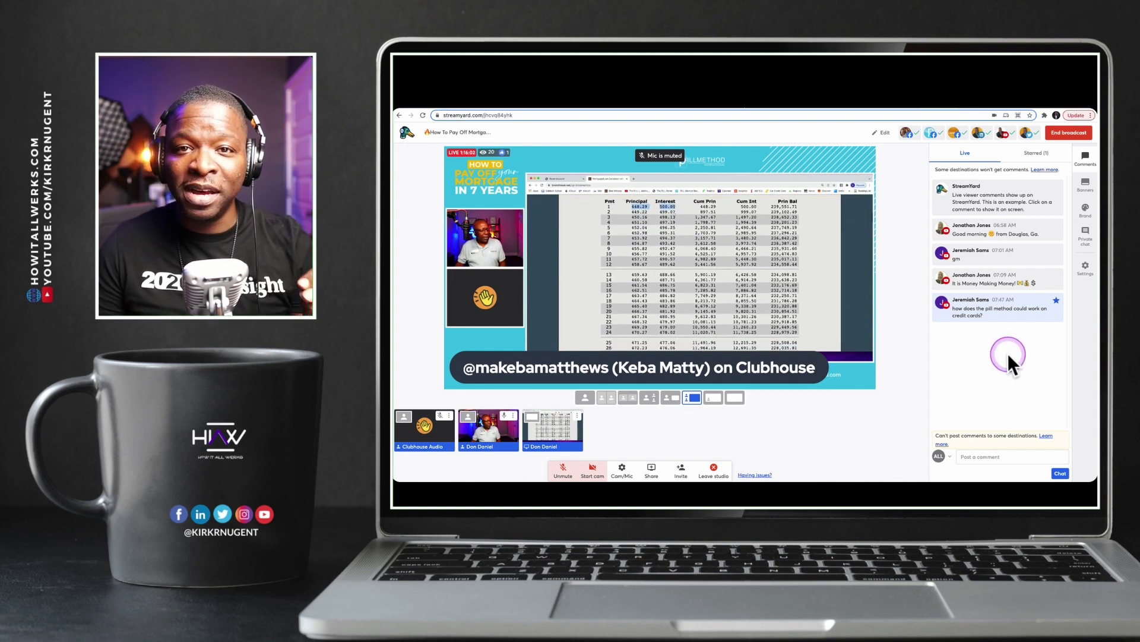